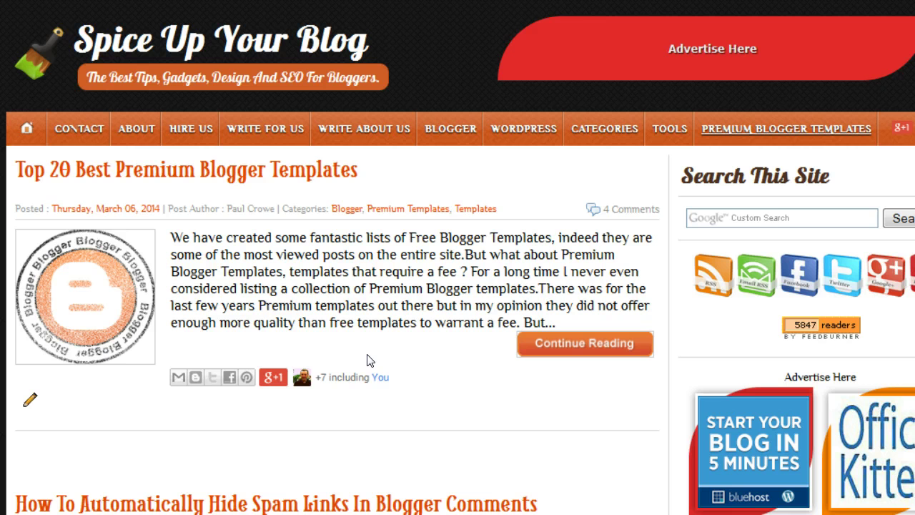
# Step: Open the post 'Automatically Remove Spam Comments On Blogger Comments' and highlight its full title
pyautogui.click(466, 288)
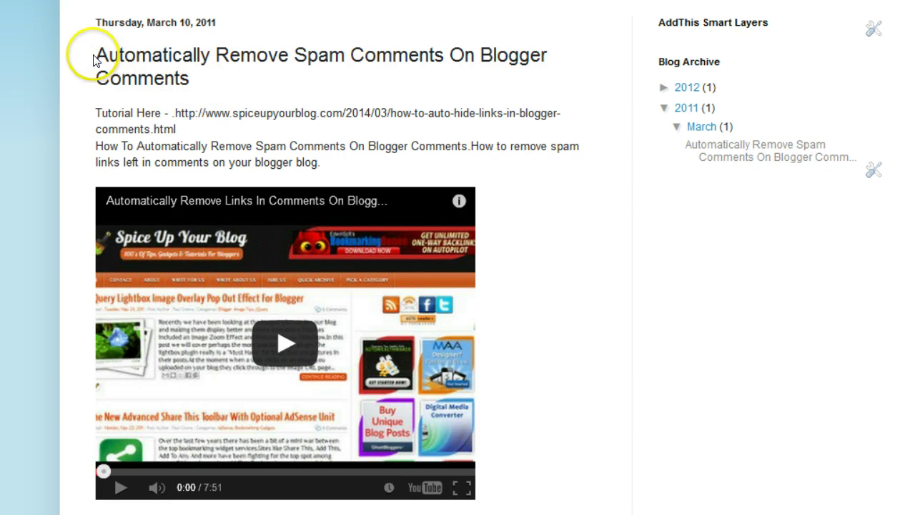
pyautogui.moveTo(94, 55); pyautogui.dragTo(204, 83)
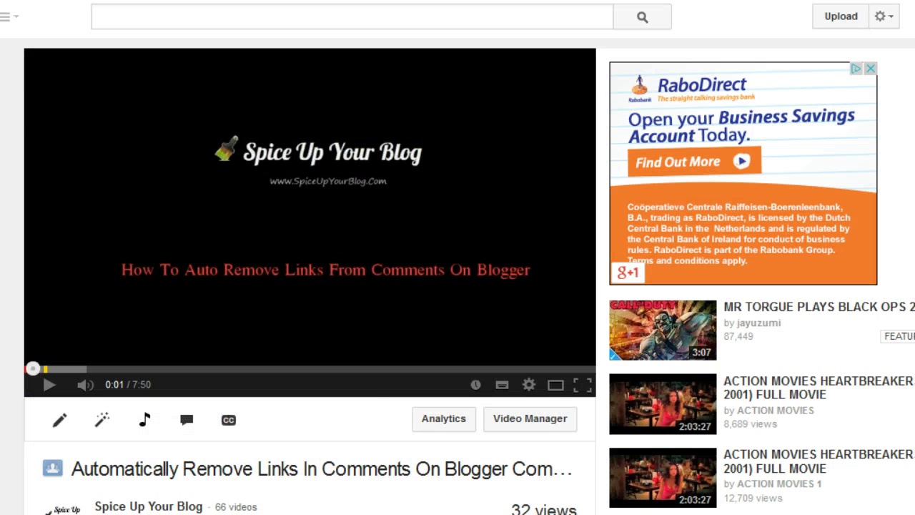
pyautogui.scroll(-2, 205, 326)
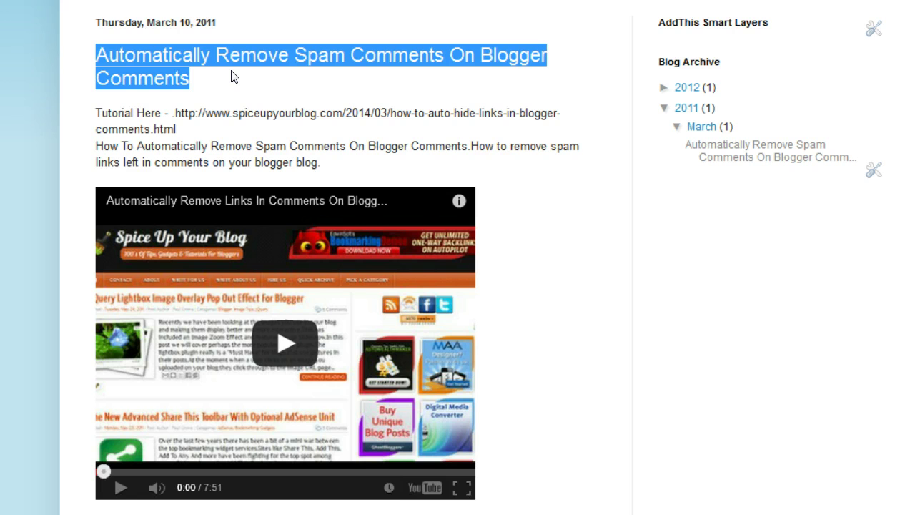
# Step: Highlight the post's description text above the embedded YouTube video
pyautogui.click(259, 33)
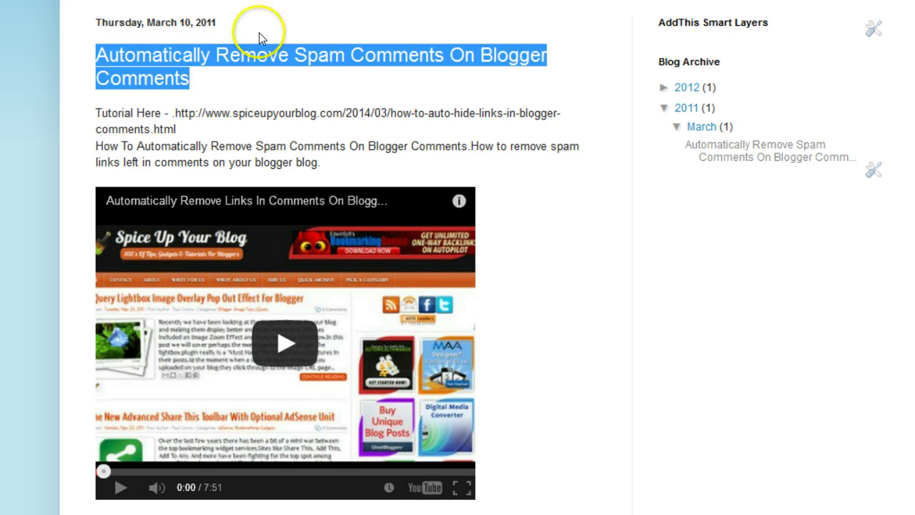
pyautogui.click(271, 128)
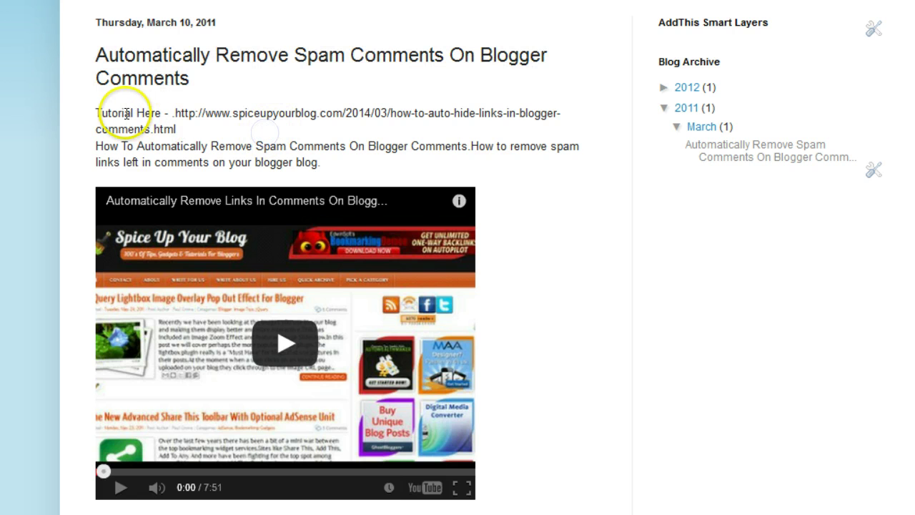
pyautogui.moveTo(95, 114); pyautogui.dragTo(339, 164)
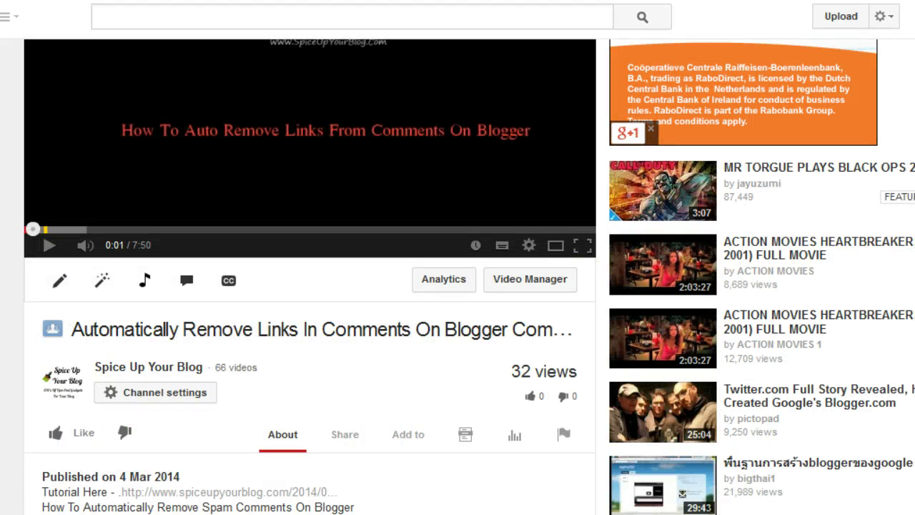
pyautogui.scroll(-3, 576, 286)
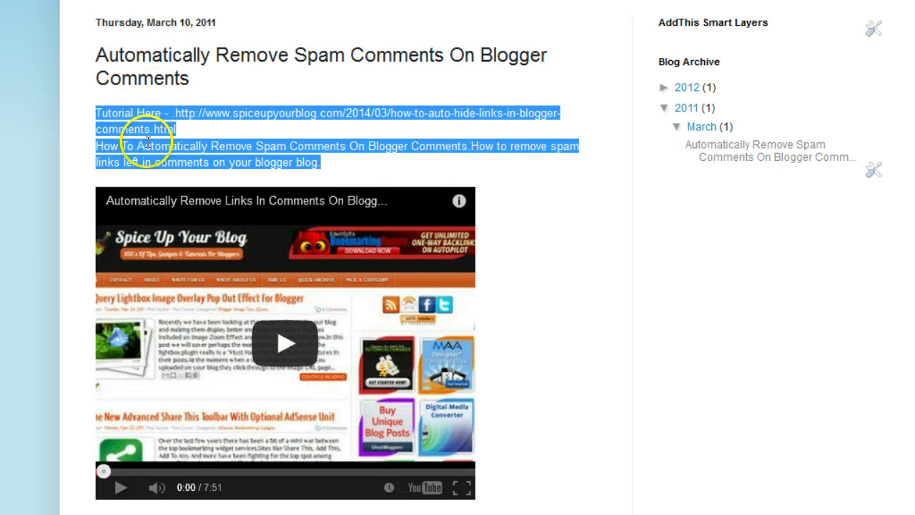
# Step: Open the post's HTML source and select the Tutorial Here description lines
pyautogui.click(546, 152)
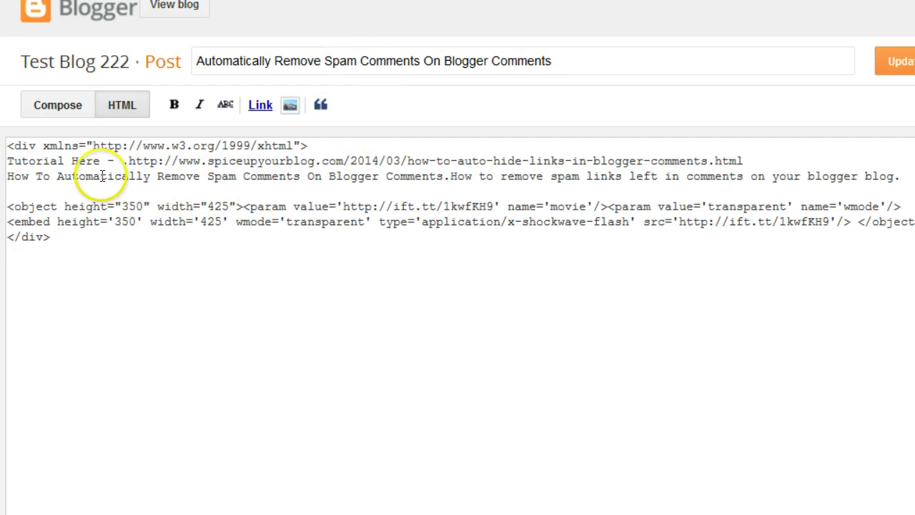
pyautogui.click(10, 149)
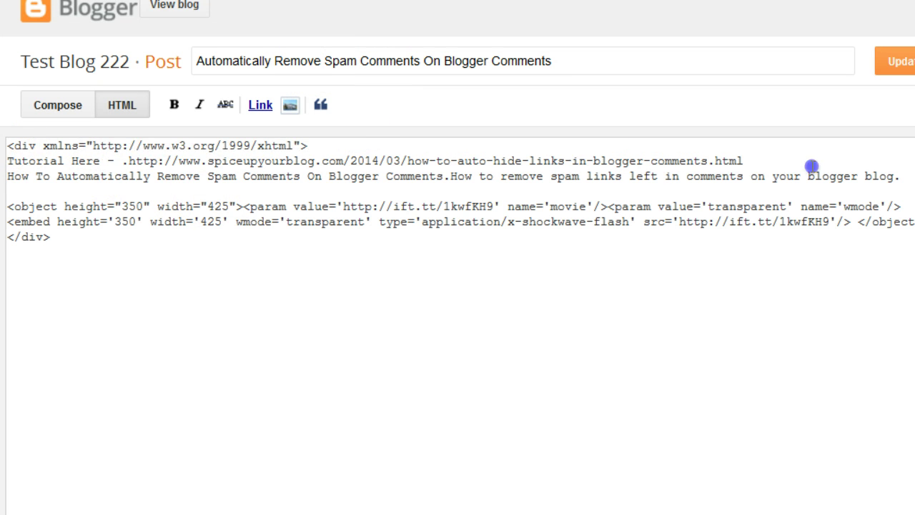
pyautogui.keyDown('shift'); pyautogui.click(898, 179); pyautogui.keyUp('shift')
pyautogui.click(445, 272)
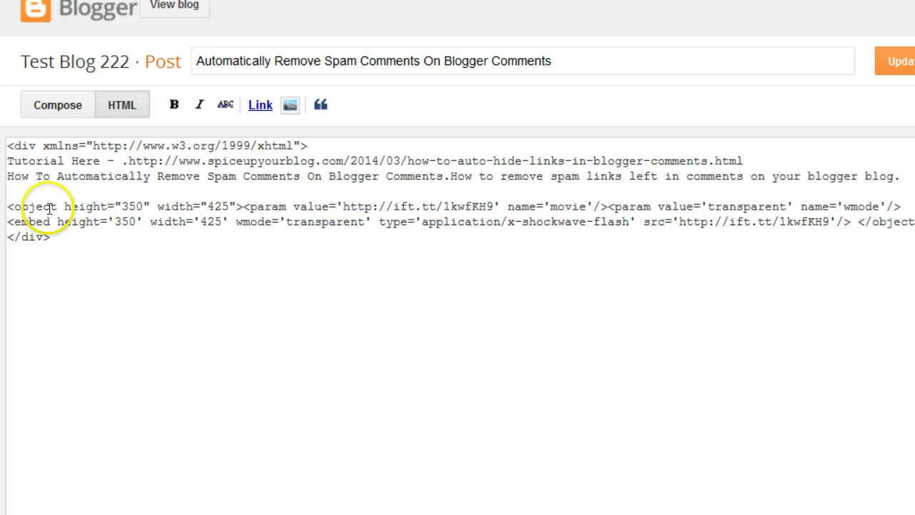
# Step: Select the object/embed video code through the closing div
pyautogui.click(9, 206)
pyautogui.keyDown('shift'); pyautogui.click(78, 228); pyautogui.keyUp('shift')
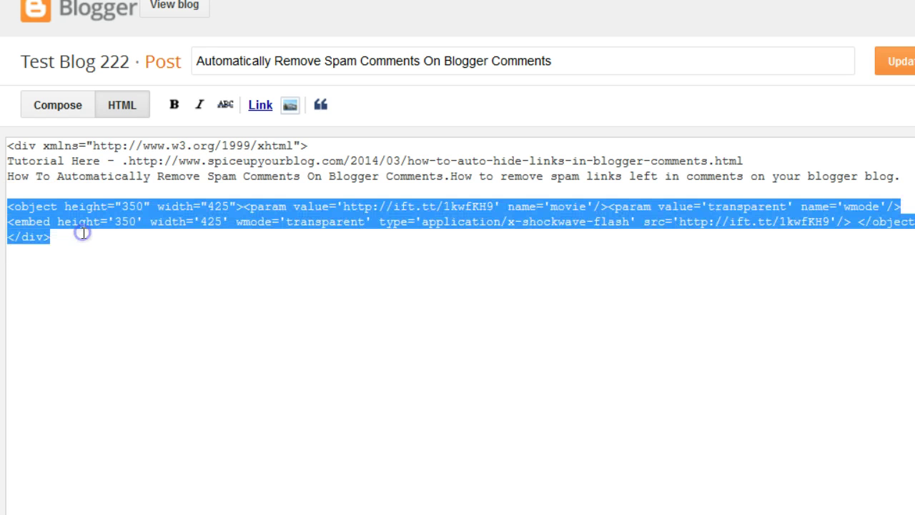
pyautogui.click(314, 266)
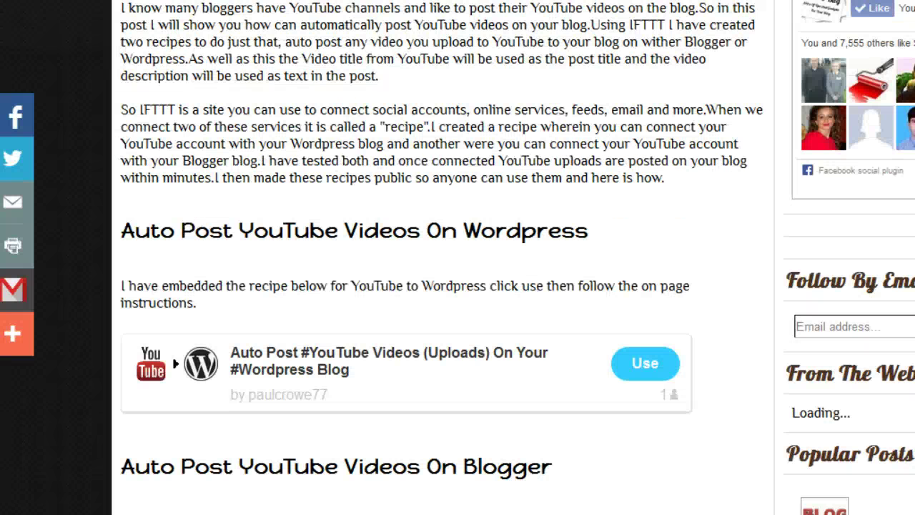
# Step: Open the 'Auto Post YouTube Videos (Uploads) On Your WordPress Blog' recipe from the tutorial post
pyautogui.click(767, 266)
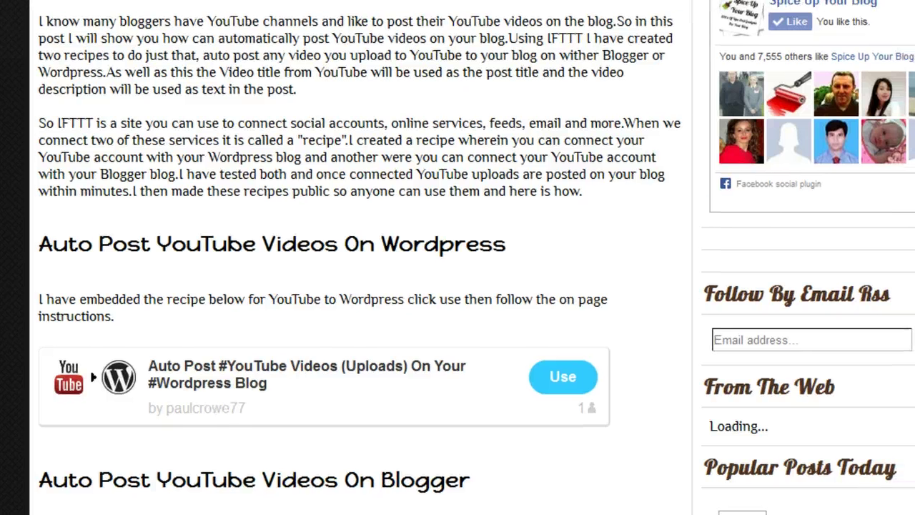
pyautogui.click(546, 378)
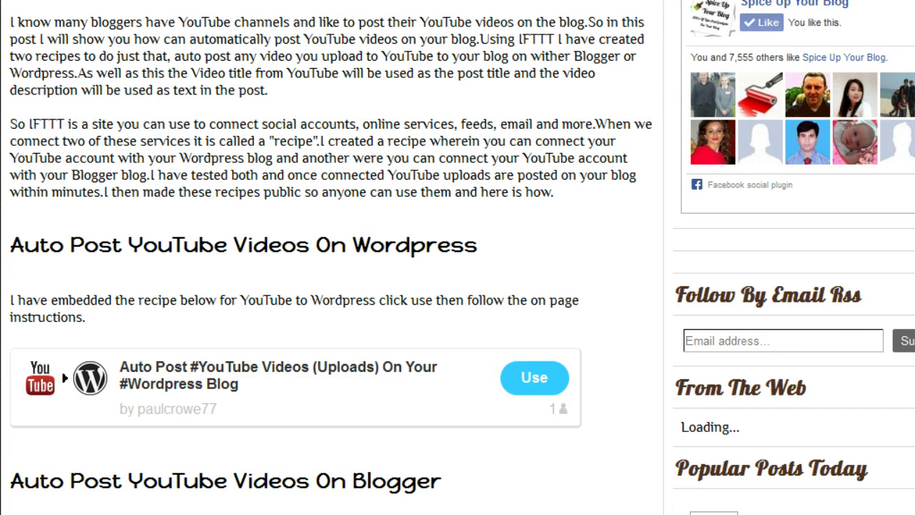
pyautogui.scroll(-3, 458, 257)
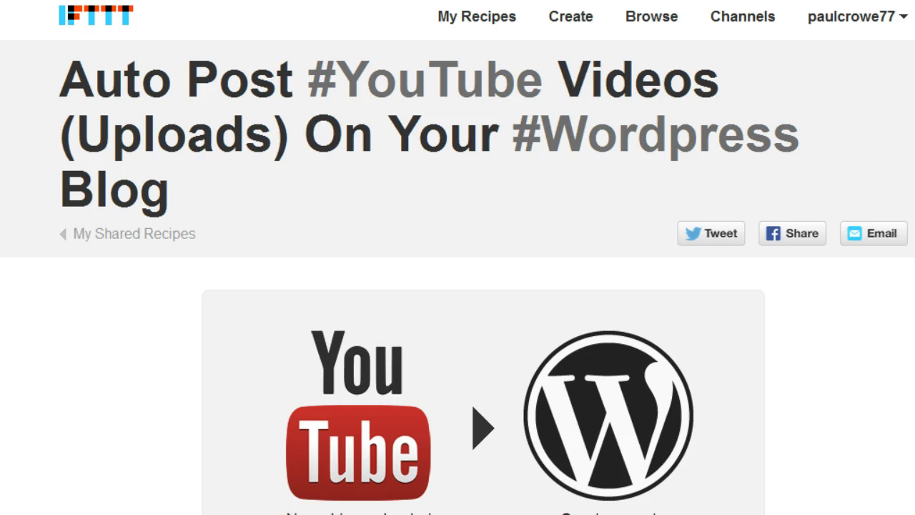
# Step: Add the YouTube-to-WordPress recipe to the account and review its Title and Body fields
pyautogui.scroll(-5, 498, 421)
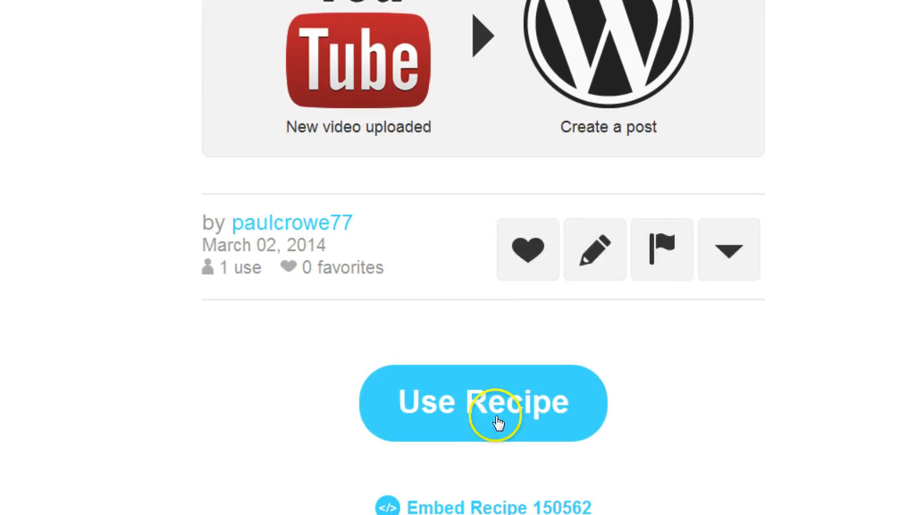
pyautogui.click(458, 410)
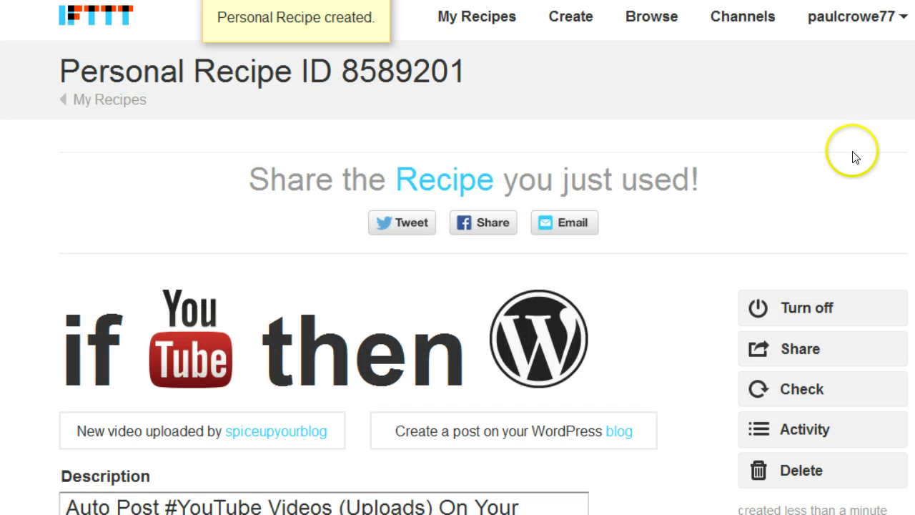
pyautogui.scroll(-3, 856, 156)
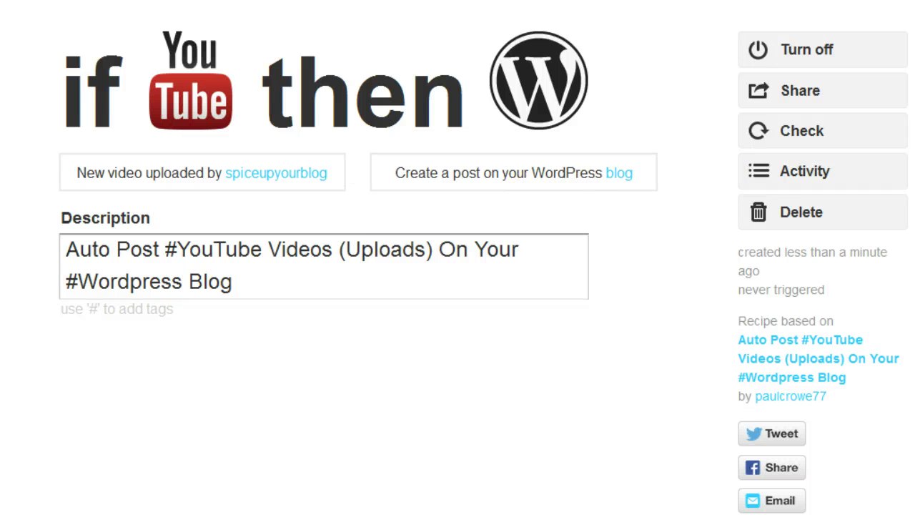
pyautogui.scroll(-6, 457, 257)
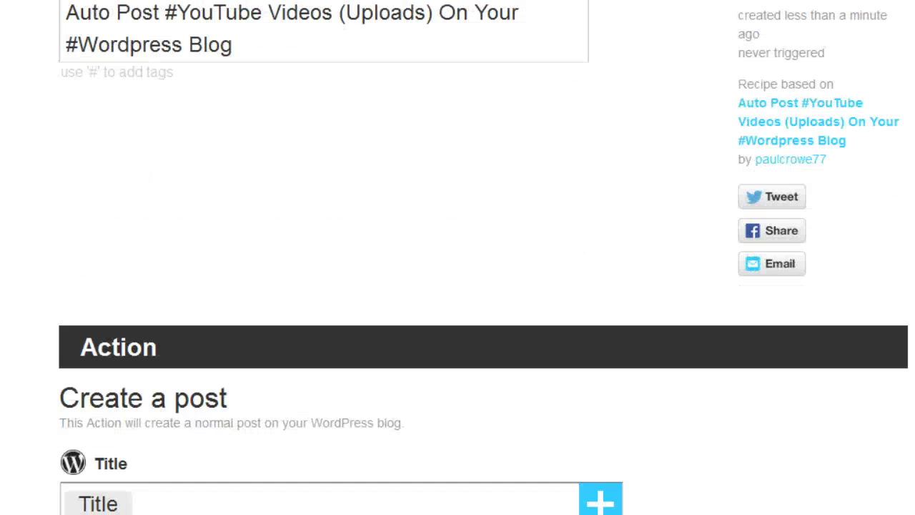
pyautogui.scroll(-2, 457, 257)
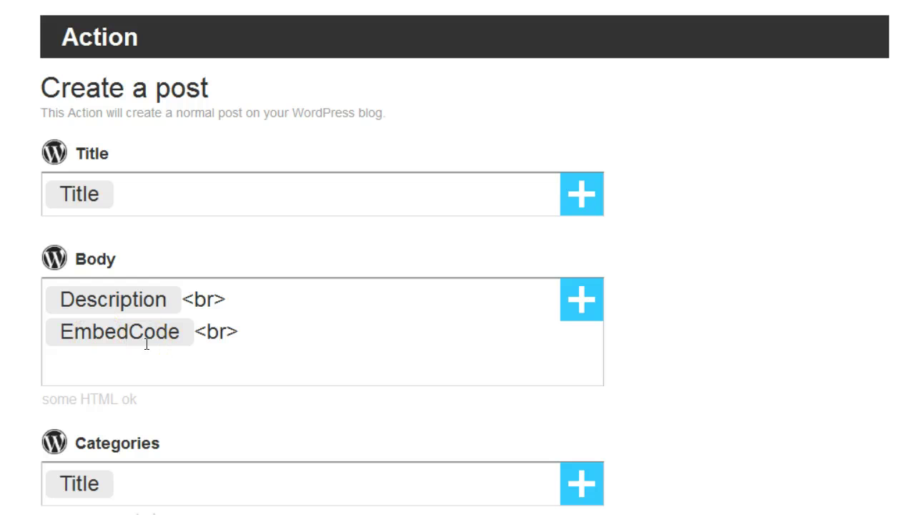
# Step: Add, then remove, a test word 'Text' on a new line in the Body field
pyautogui.click(296, 331)
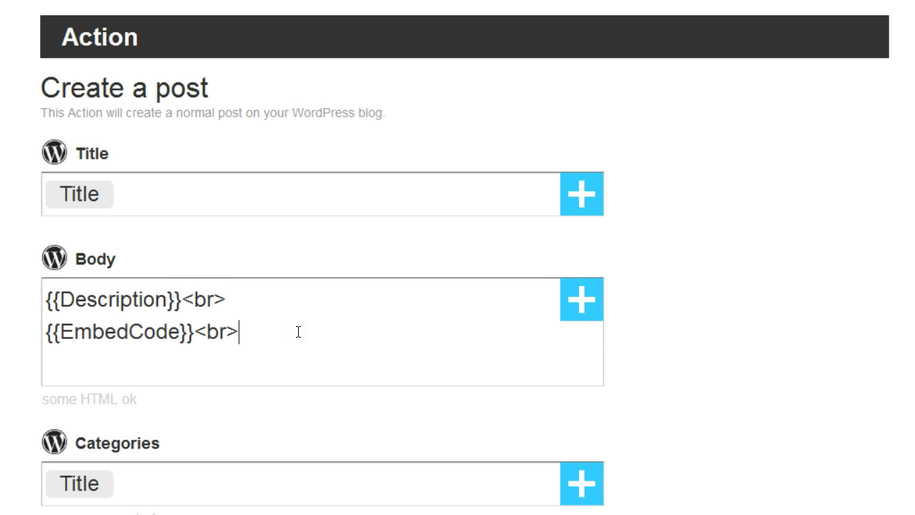
pyautogui.press('Return')
pyautogui.write('Text')
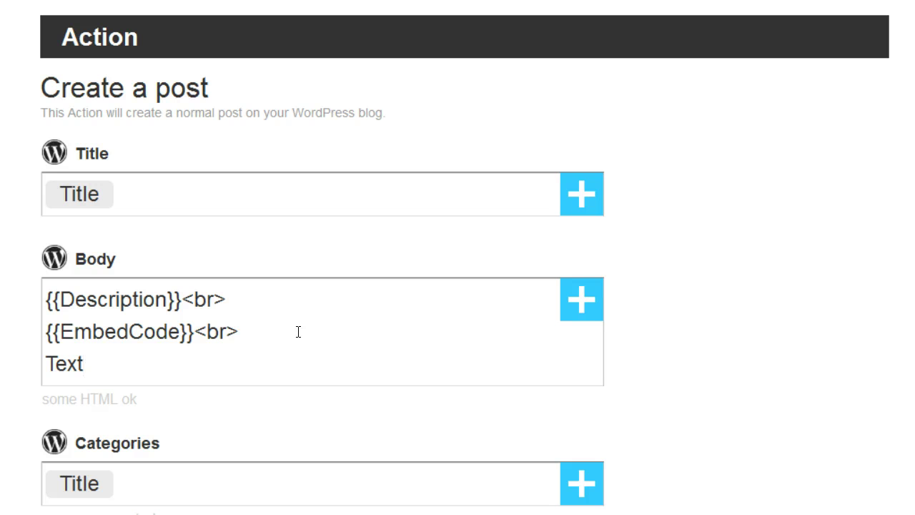
pyautogui.click(738, 331)
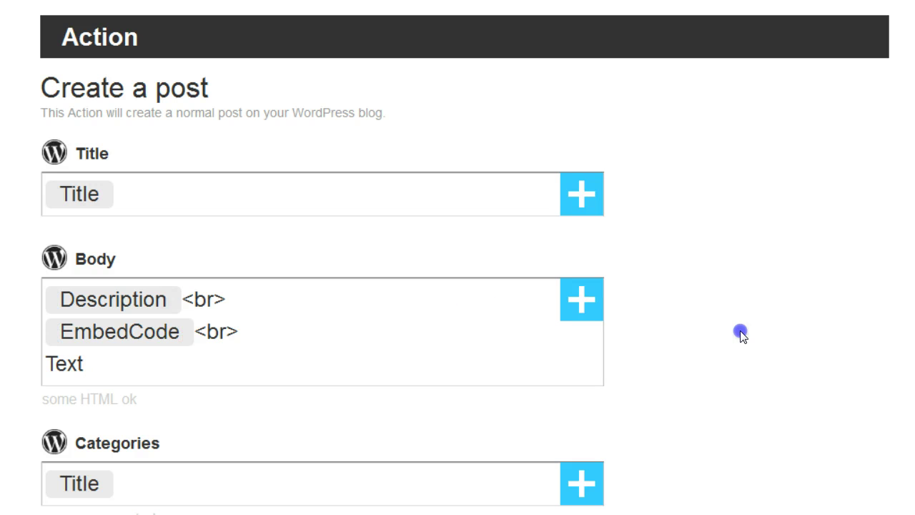
pyautogui.click(146, 367)
pyautogui.press('BackSpace')
pyautogui.press('BackSpace')
pyautogui.press('BackSpace')
pyautogui.press('BackSpace')
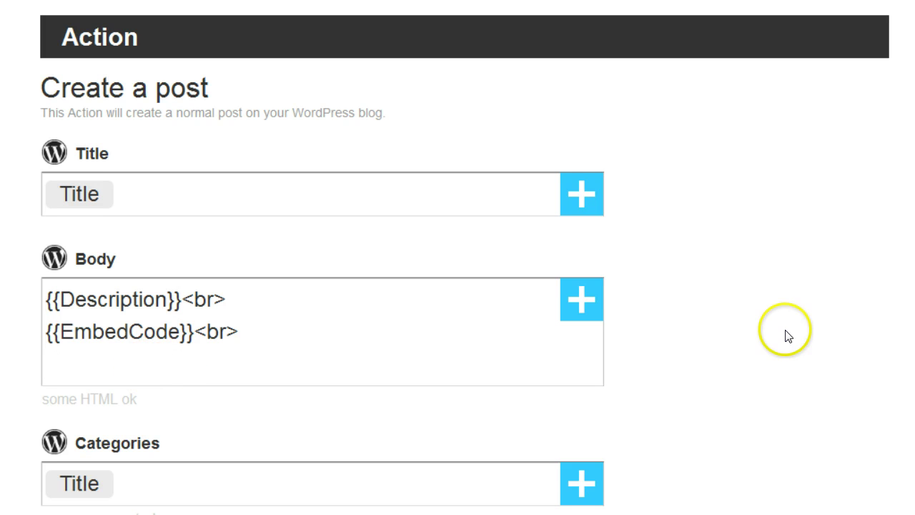
pyautogui.scroll(-2, 792, 333)
pyautogui.scroll(-2, 323, 257)
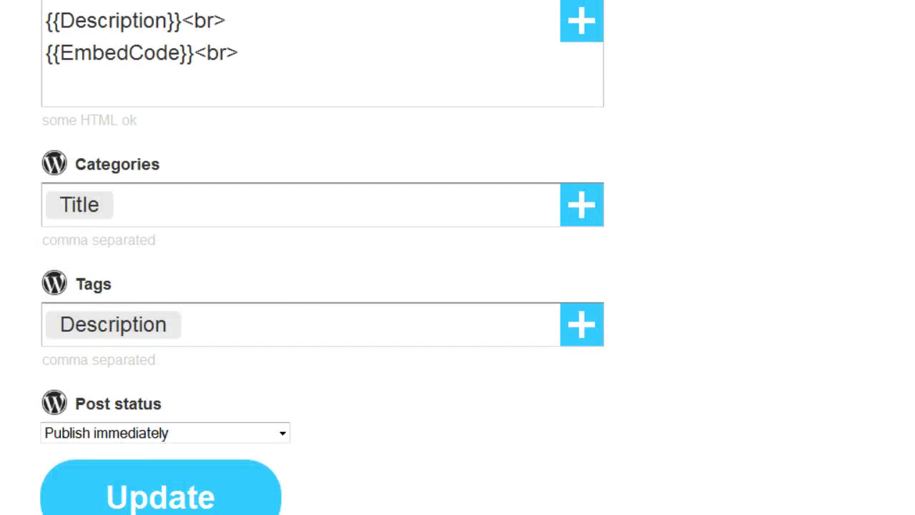
# Step: Replace {{Title}} in Categories with 'videos' and clear {{Description}} from Tags
pyautogui.click(137, 206)
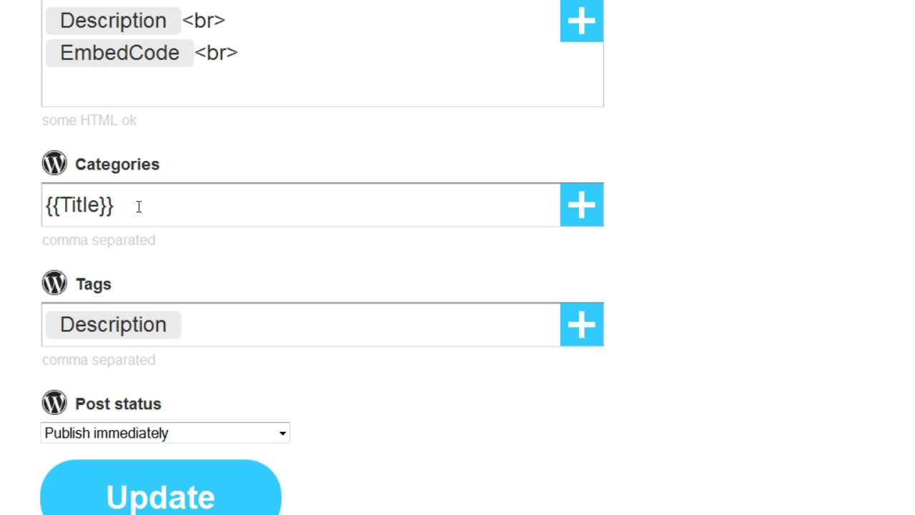
pyautogui.moveTo(135, 204); pyautogui.dragTo(47, 214)
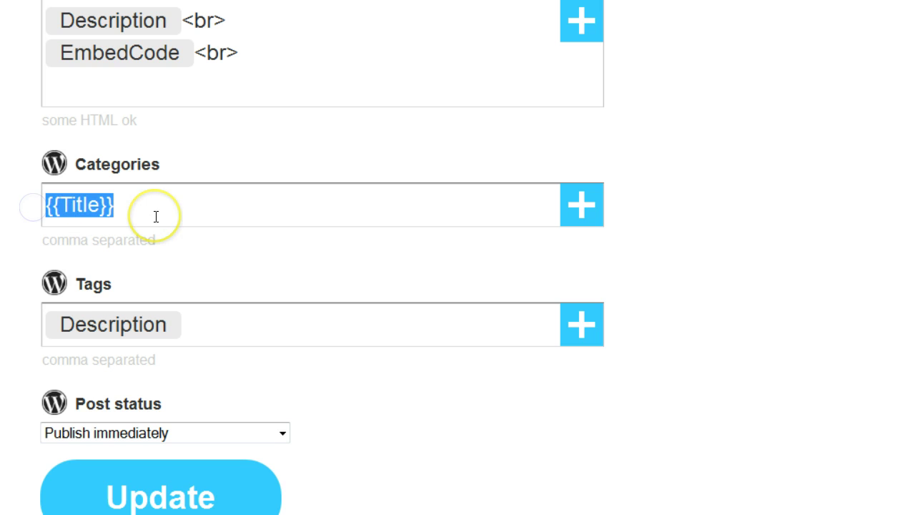
pyautogui.write('videos')
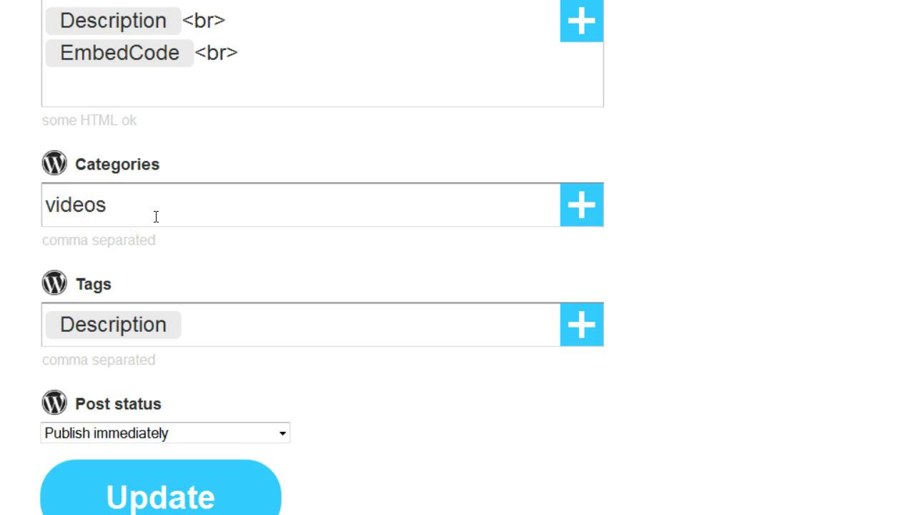
pyautogui.click(209, 323)
pyautogui.doubleClick(209, 323)
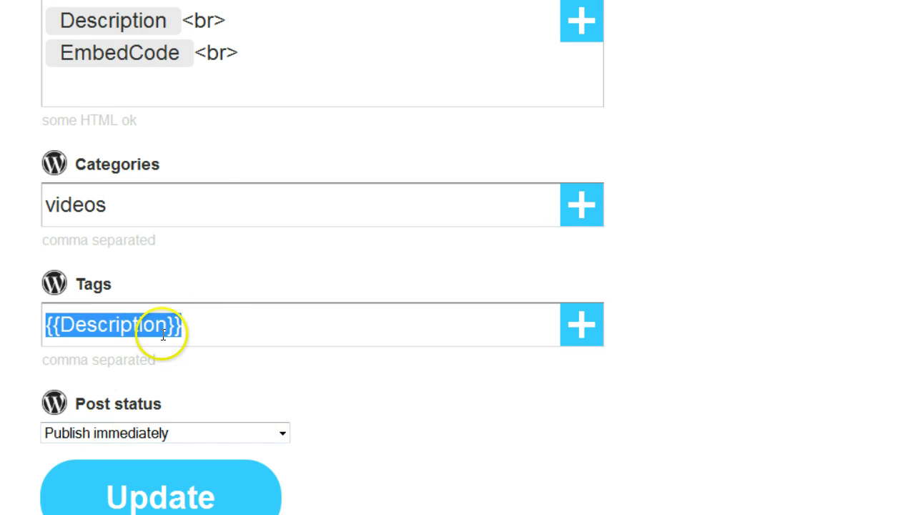
pyautogui.write('videos')
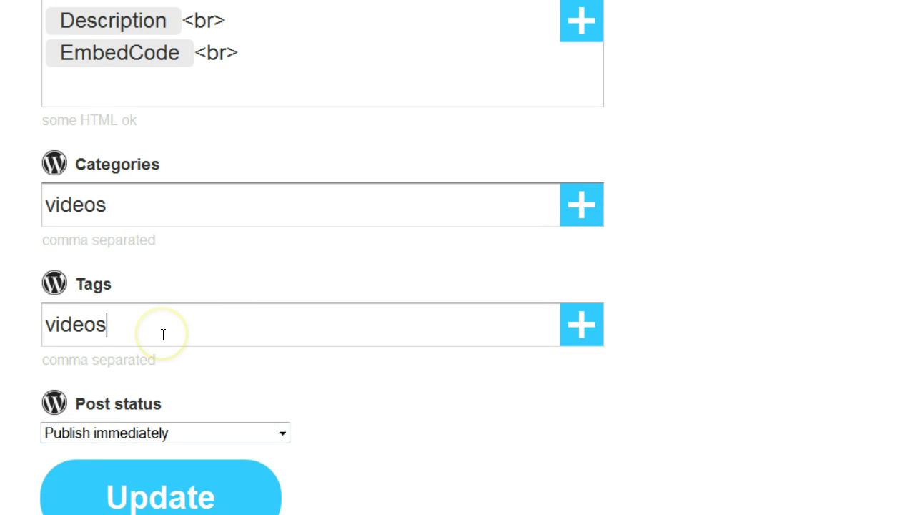
pyautogui.write(', photo')
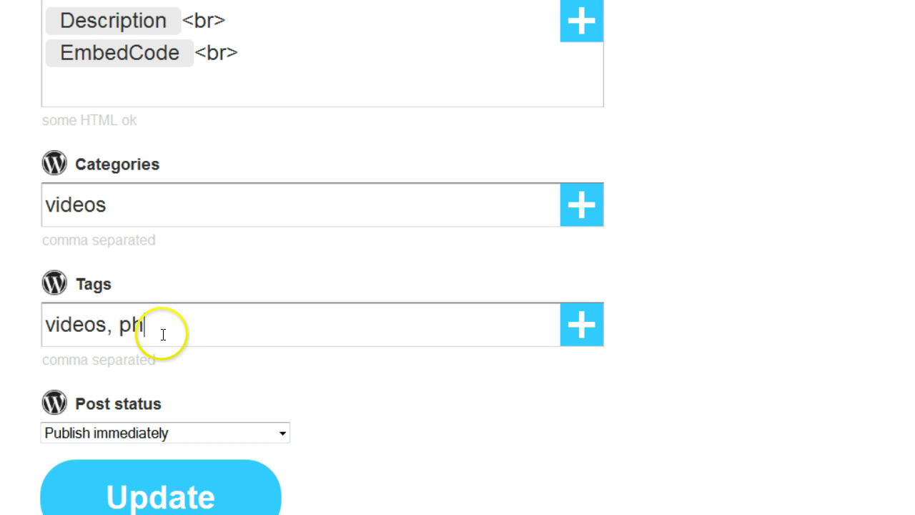
pyautogui.press('BackSpace')
pyautogui.press('BackSpace')
pyautogui.press('BackSpace')
pyautogui.press('BackSpace')
pyautogui.press('BackSpace')
pyautogui.press('BackSpace')
pyautogui.press('BackSpace')
pyautogui.press('BackSpace')
pyautogui.press('BackSpace')
pyautogui.press('BackSpace')
pyautogui.press('BackSpace')
pyautogui.press('BackSpace')
pyautogui.press('BackSpace')
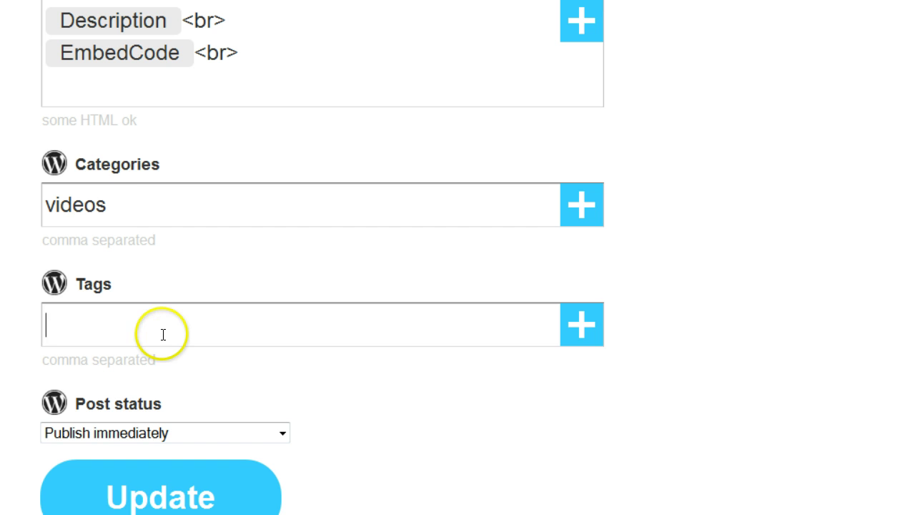
# Step: Erase 'videos' from Categories, leaving it empty without adding any ingredient
pyautogui.click(154, 207)
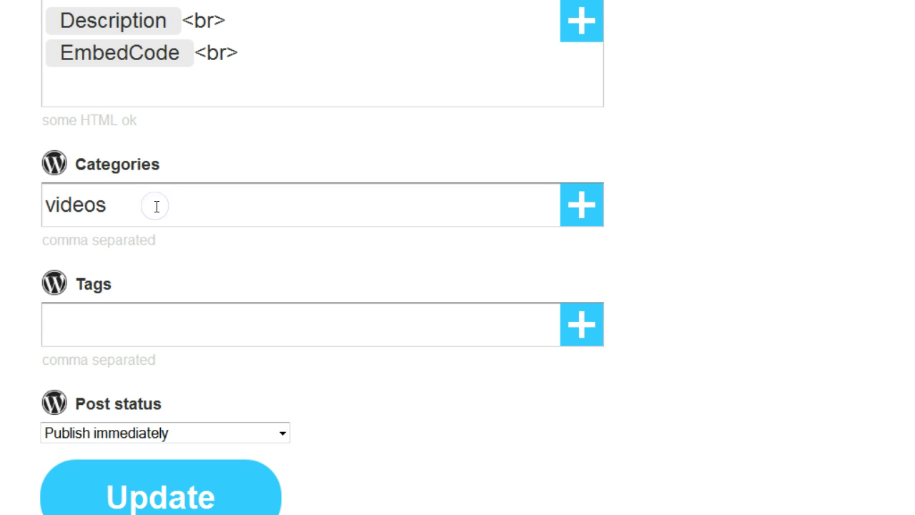
pyautogui.press('BackSpace')
pyautogui.press('BackSpace')
pyautogui.press('BackSpace')
pyautogui.press('BackSpace')
pyautogui.press('BackSpace')
pyautogui.press('BackSpace')
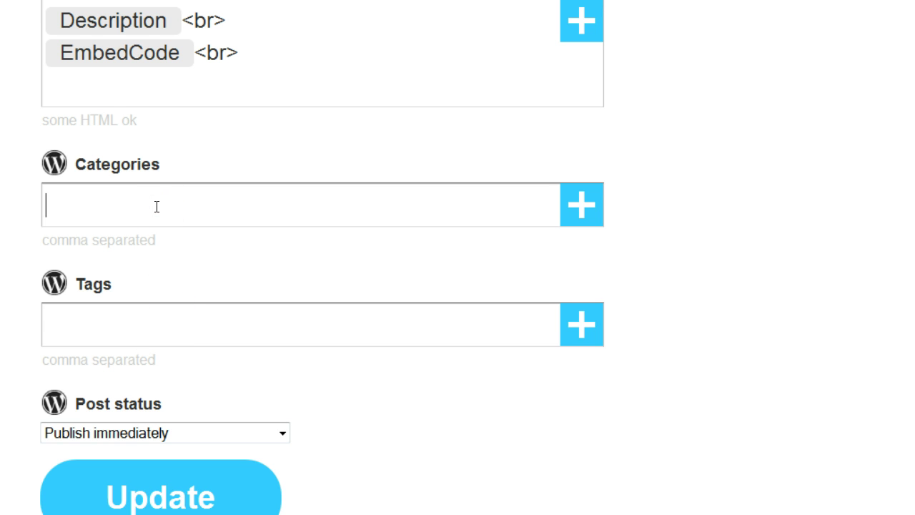
pyautogui.click(582, 208)
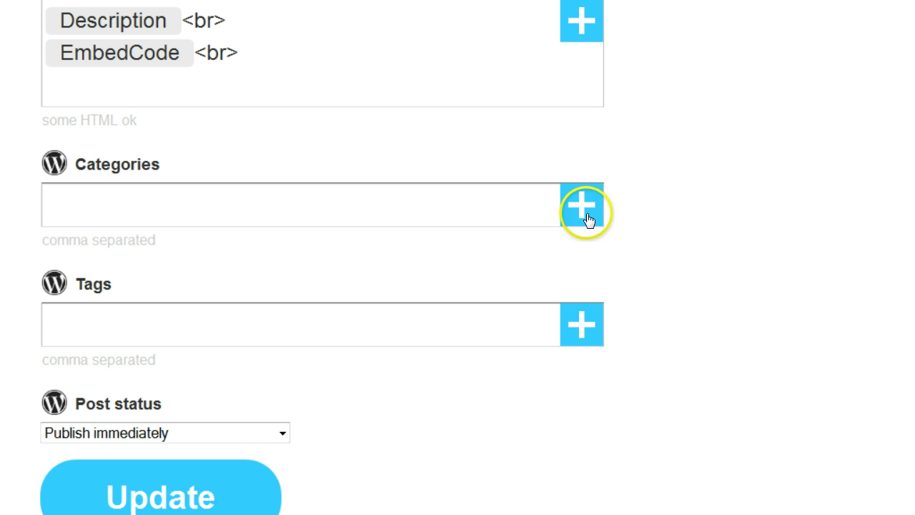
pyautogui.click(398, 254)
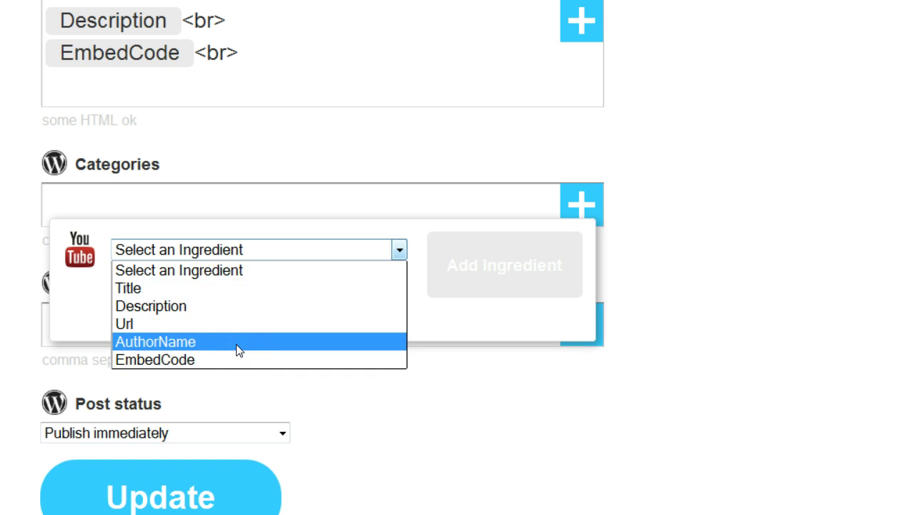
pyautogui.click(765, 281)
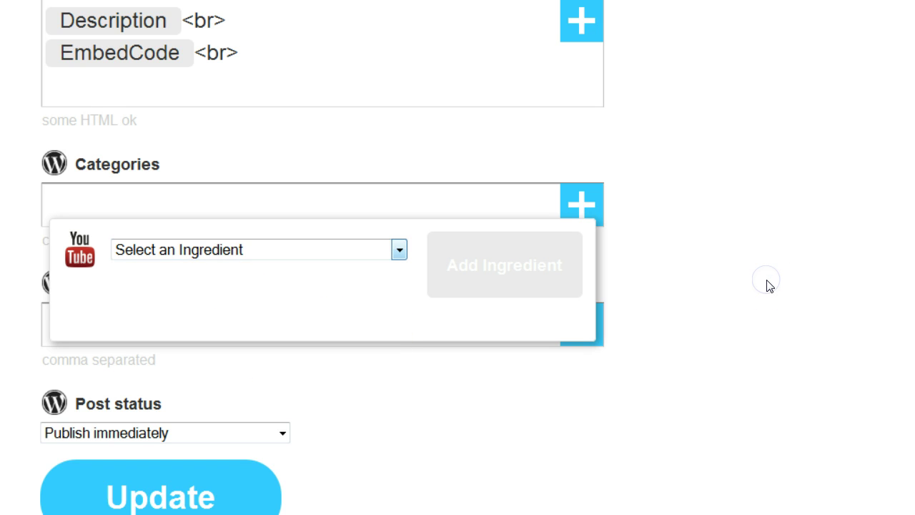
pyautogui.click(579, 249)
pyautogui.click(676, 310)
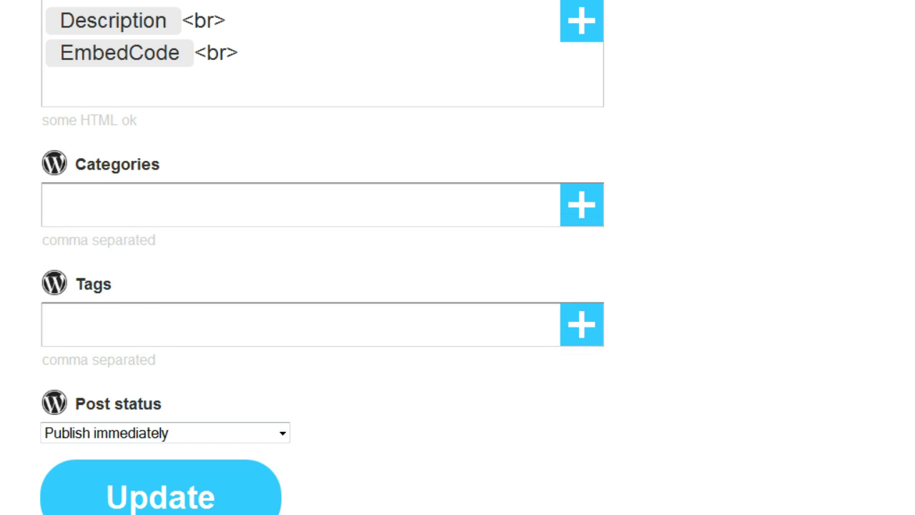
pyautogui.scroll(-3, 457, 286)
# Step: Check the Post status options and keep Publish immediately rather than Save as draft
pyautogui.click(283, 216)
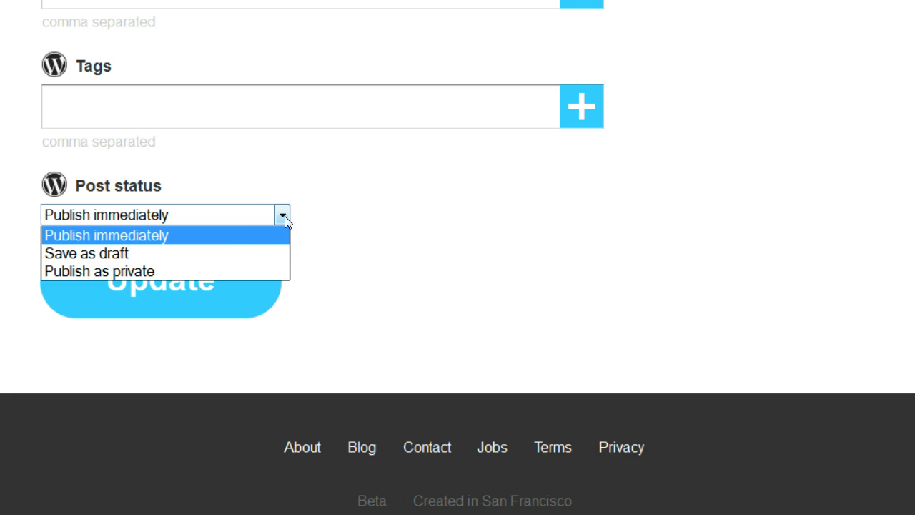
pyautogui.click(270, 250)
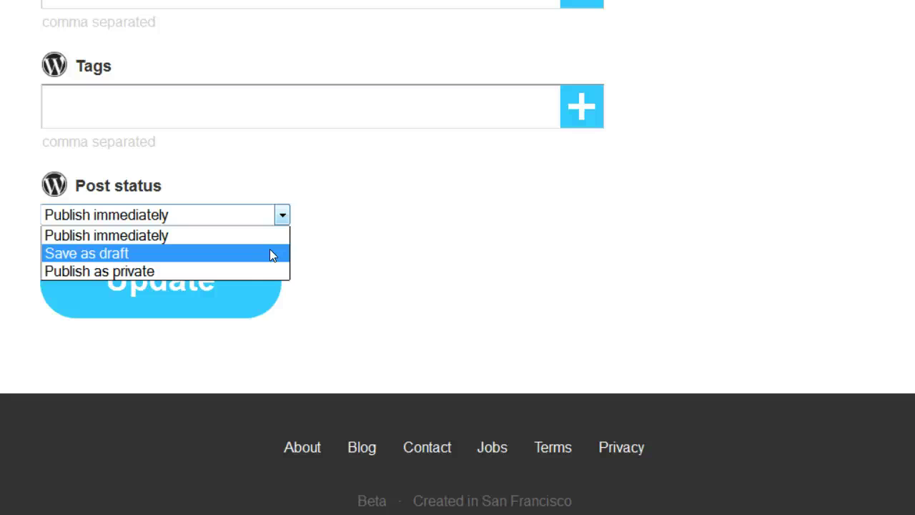
pyautogui.moveTo(272, 255); pyautogui.dragTo(500, 269)
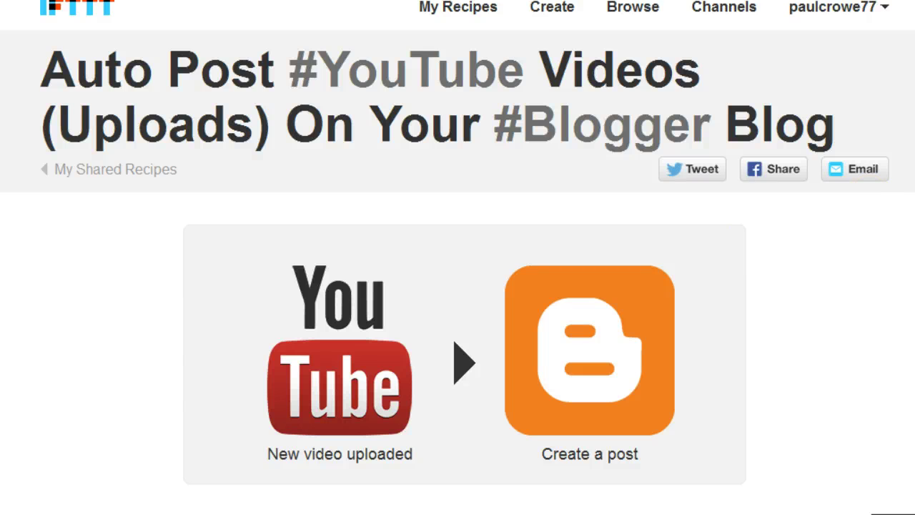
# Step: Add the YouTube-to-Blogger recipe as a personal recipe
pyautogui.scroll(-2, 458, 286)
pyautogui.scroll(-1, 458, 285)
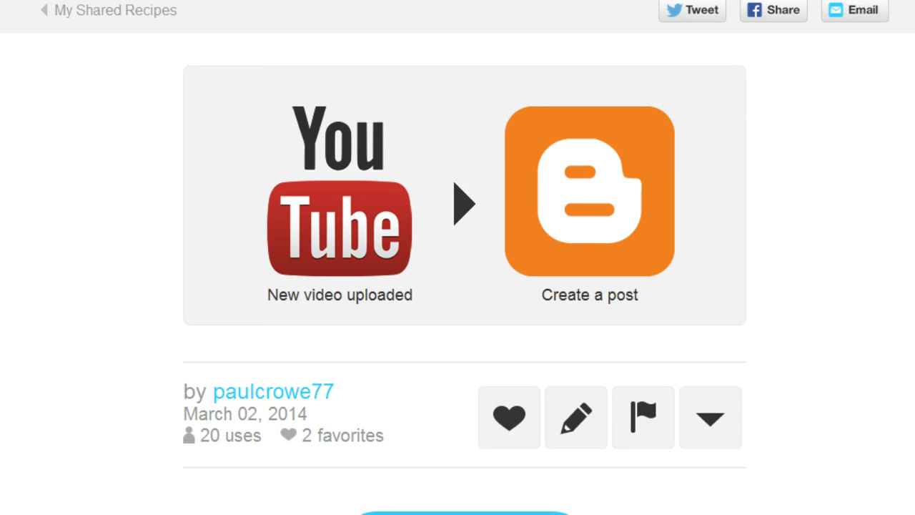
pyautogui.scroll(-4, 737, 312)
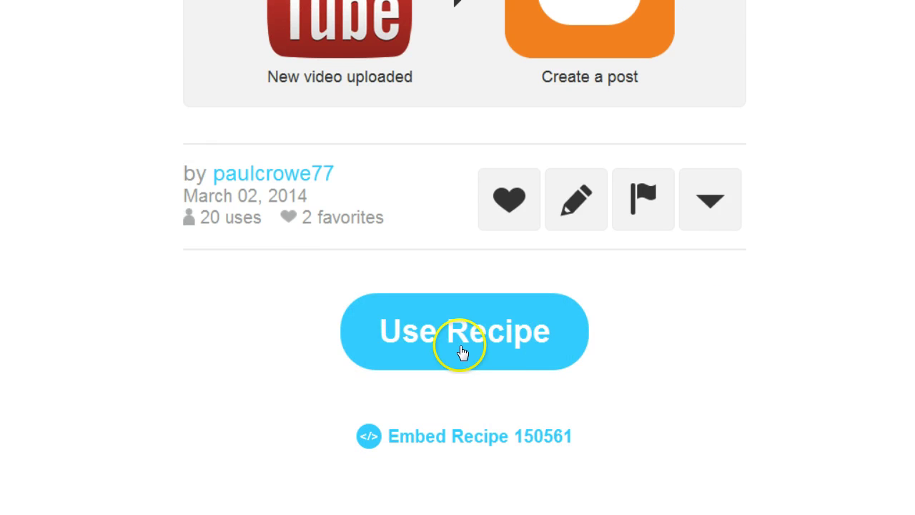
pyautogui.click(461, 350)
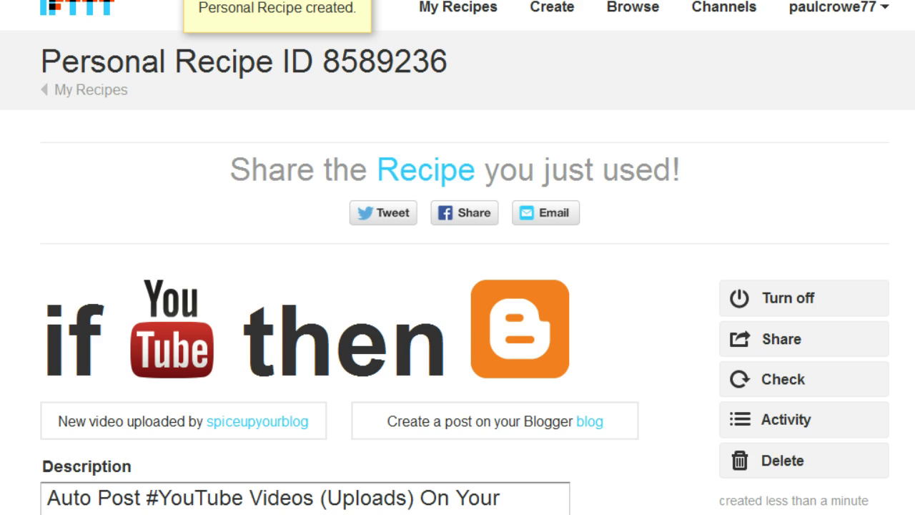
# Step: Review the Blogger post's Title, Body and Labels, then return to the Personal Recipe header
pyautogui.scroll(-7, 457, 257)
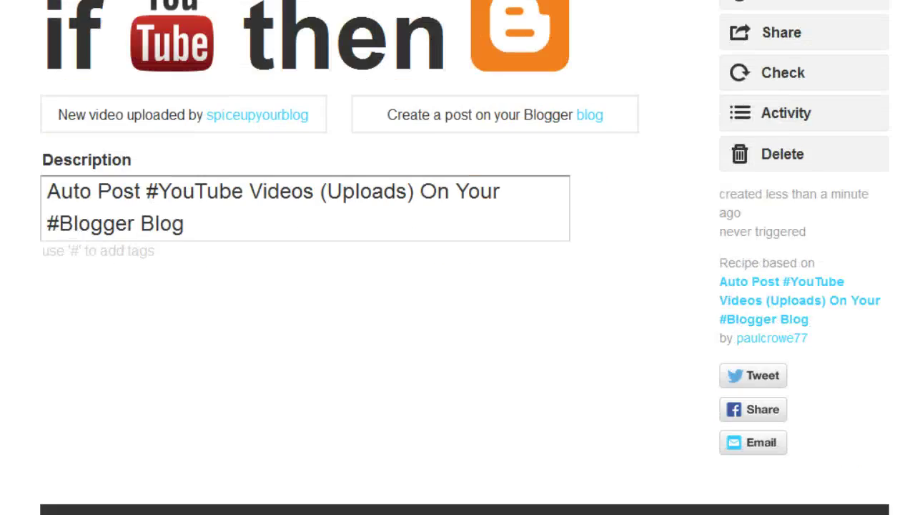
pyautogui.scroll(-5, 394, 210)
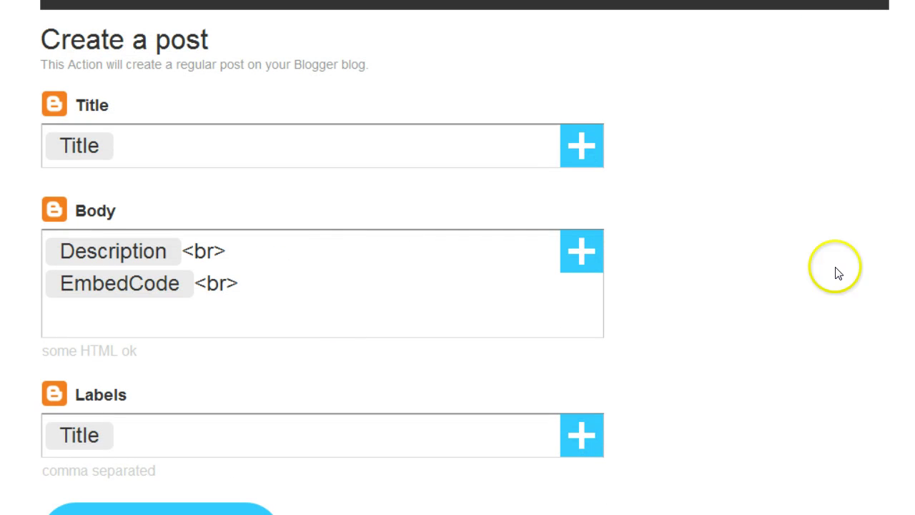
pyautogui.scroll(-1, 322, 247)
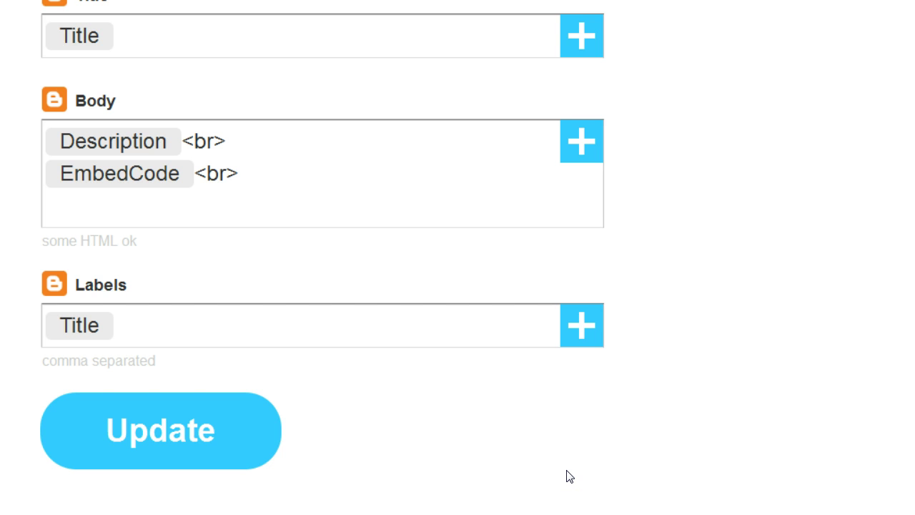
pyautogui.scroll(-3, 457, 257)
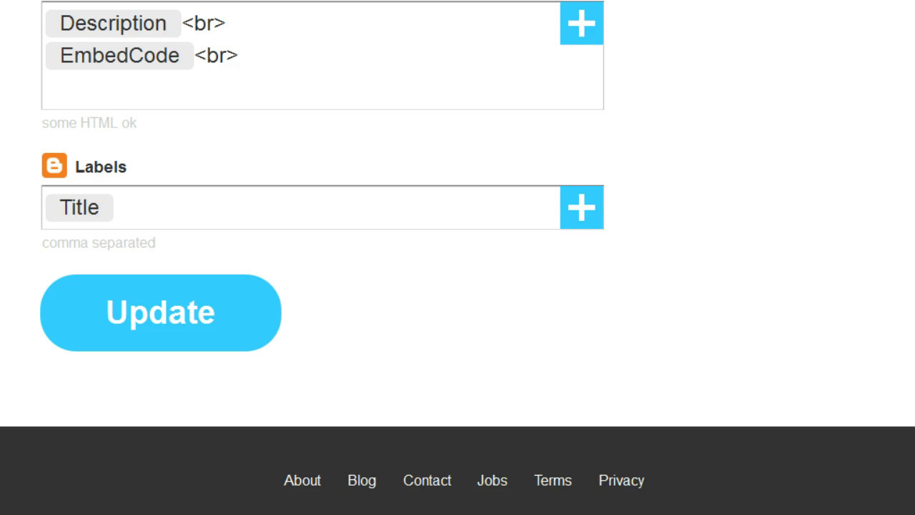
pyautogui.scroll(15, 458, 257)
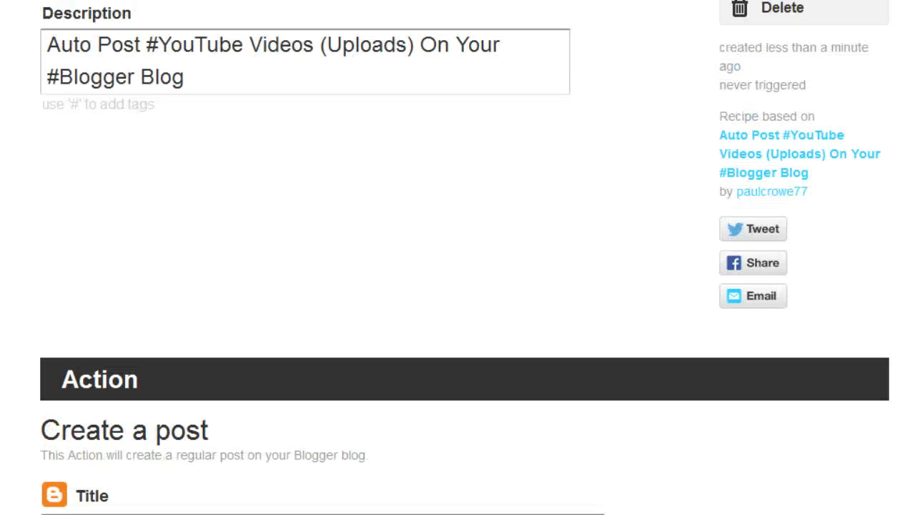
pyautogui.scroll(5, 458, 258)
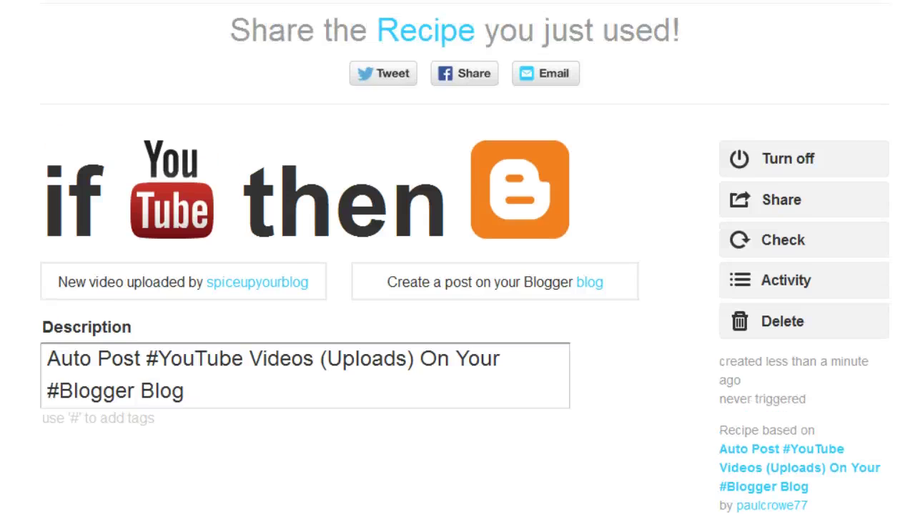
pyautogui.click(563, 87)
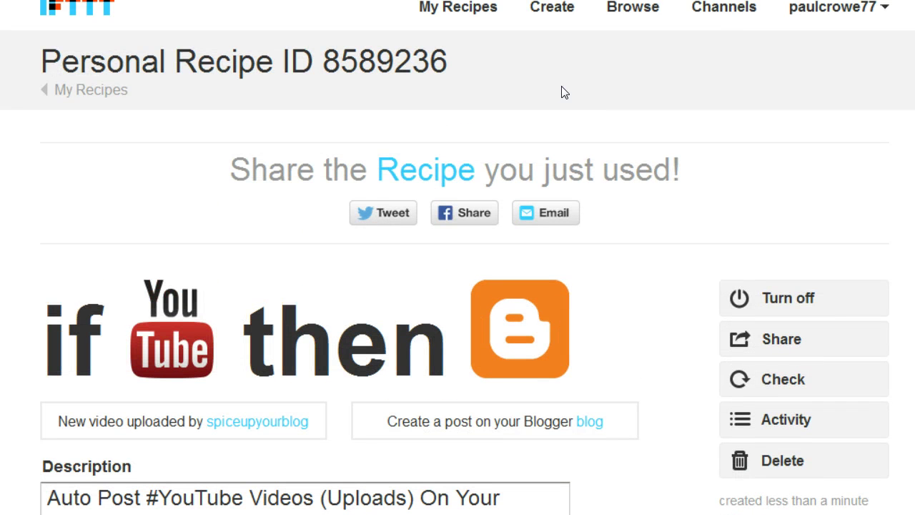
# Step: Return to the Spice Up Your Blog post with the embedded recipes, then load the blog homepage
pyautogui.click(545, 75)
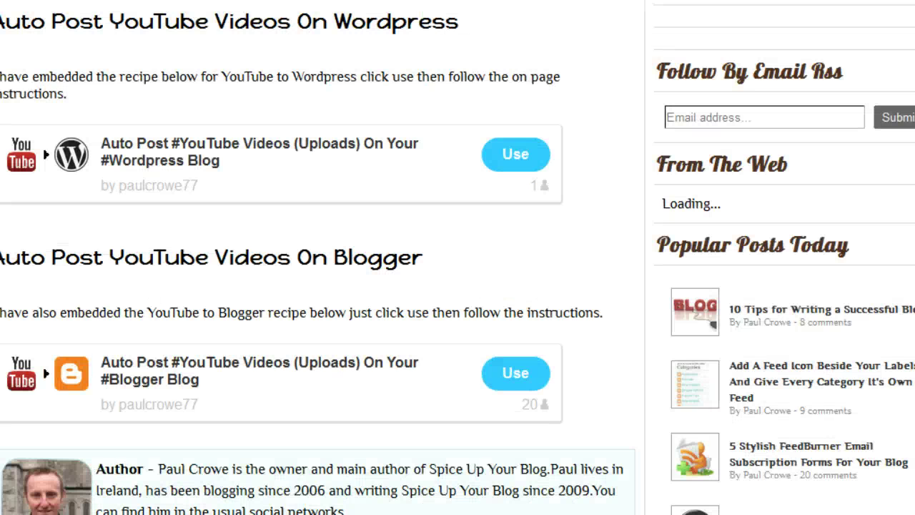
pyautogui.click(219, 115)
pyautogui.click(306, 230)
pyautogui.click(627, 23)
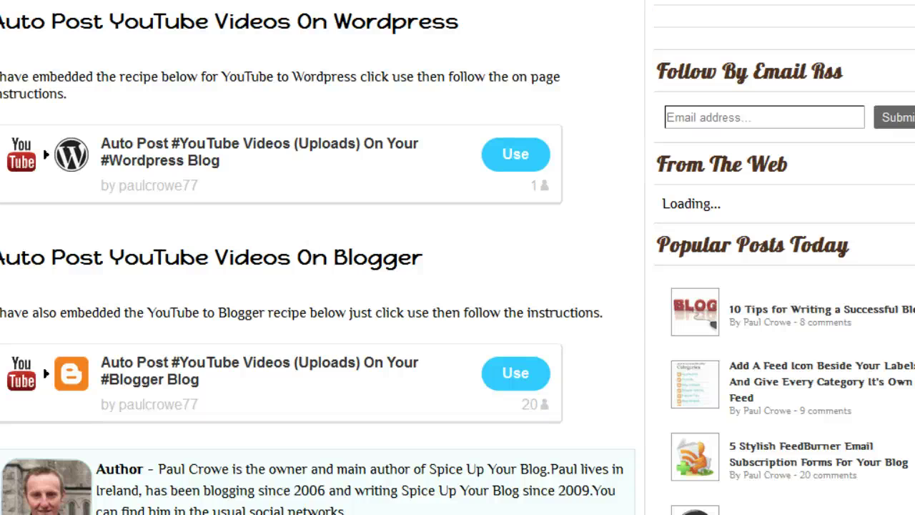